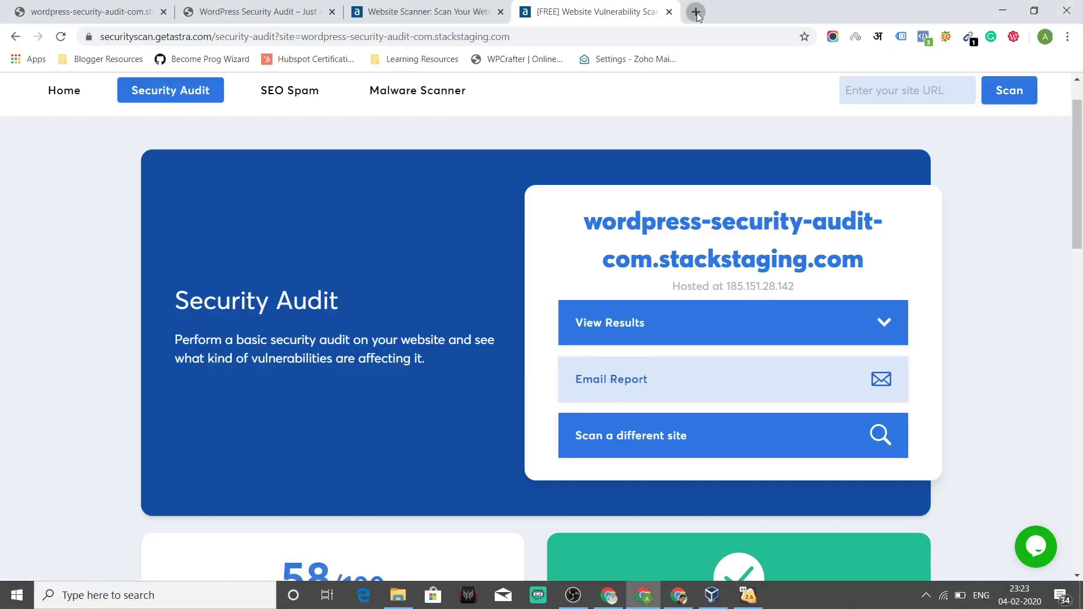
Open wpvulndb.com in a new tab and scroll to Latest Plugin Vulnerabilities
left_click(698, 13)
type("wpvuln")
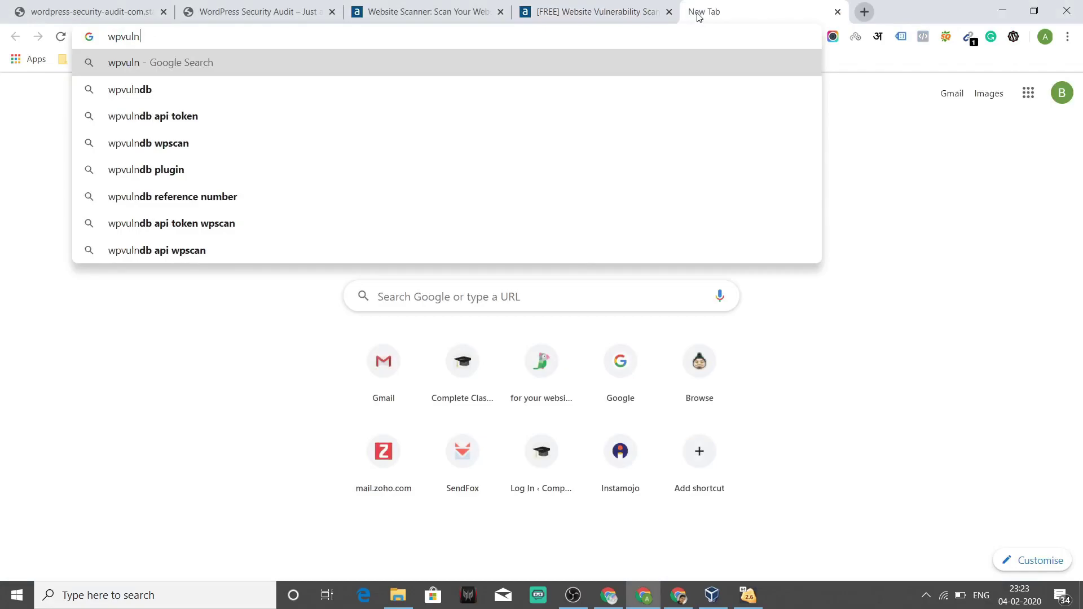
key("Down")
key("Return")
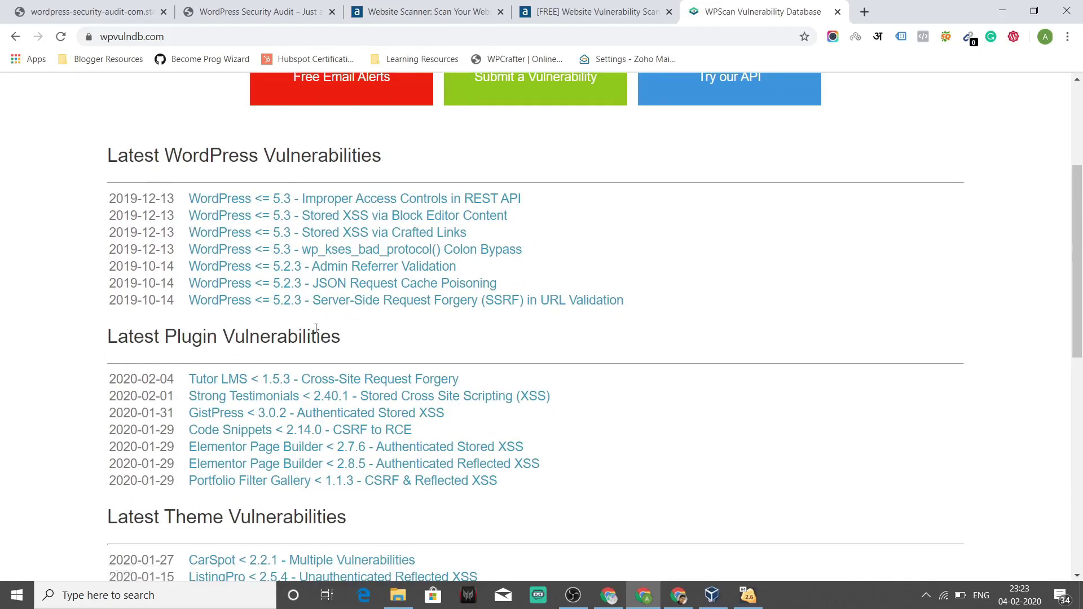
scroll(319, 419, "down", 2)
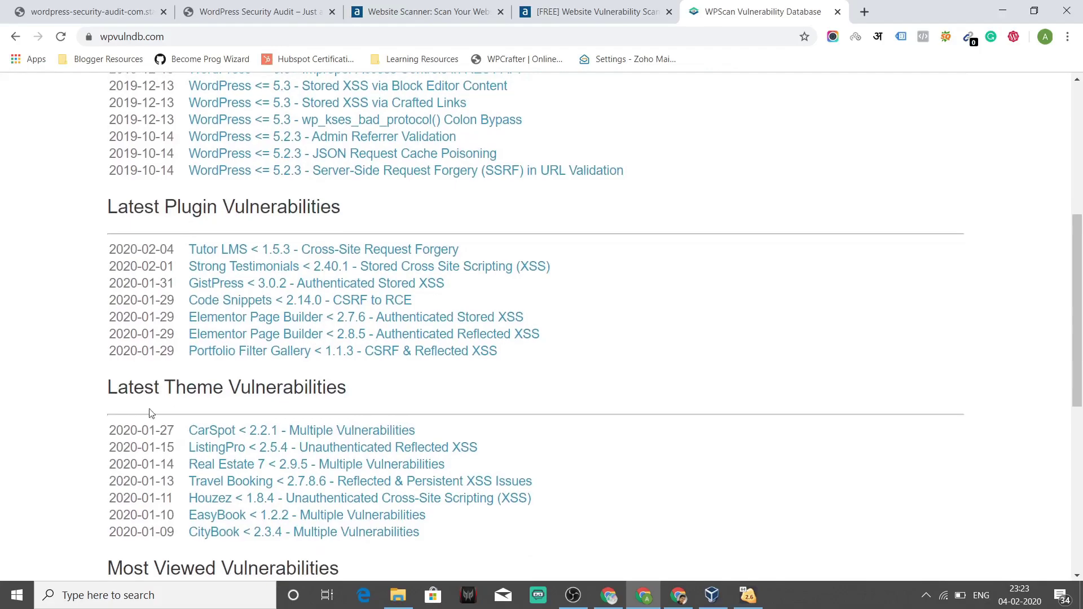
left_click(209, 254)
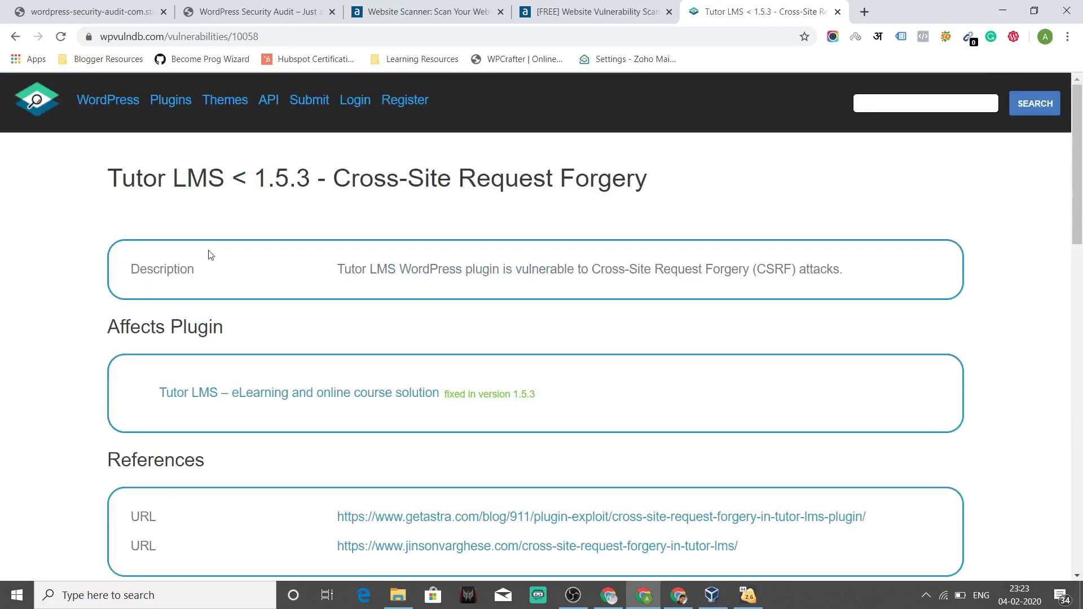
scroll(209, 254, "down", 1)
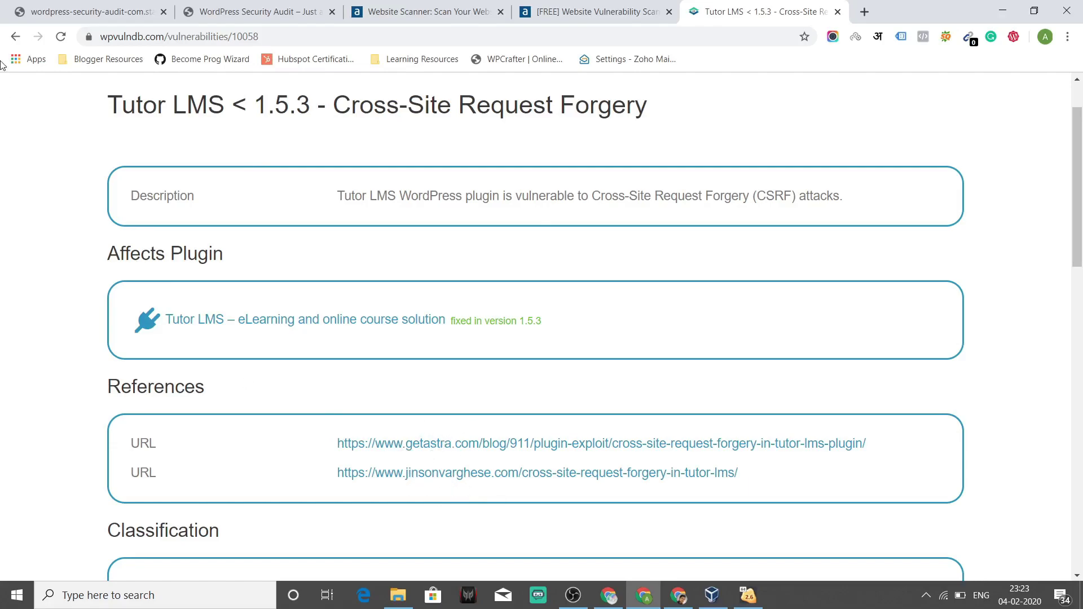
Return to the latest vulnerabilities list and scroll back up through it
left_click(16, 36)
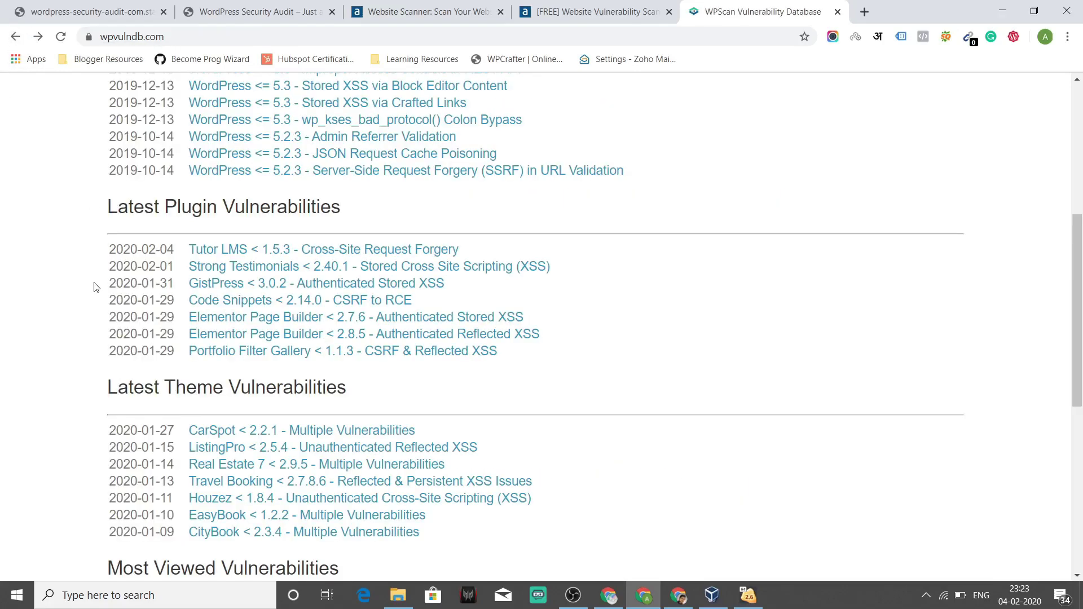
scroll(95, 287, "up", 1)
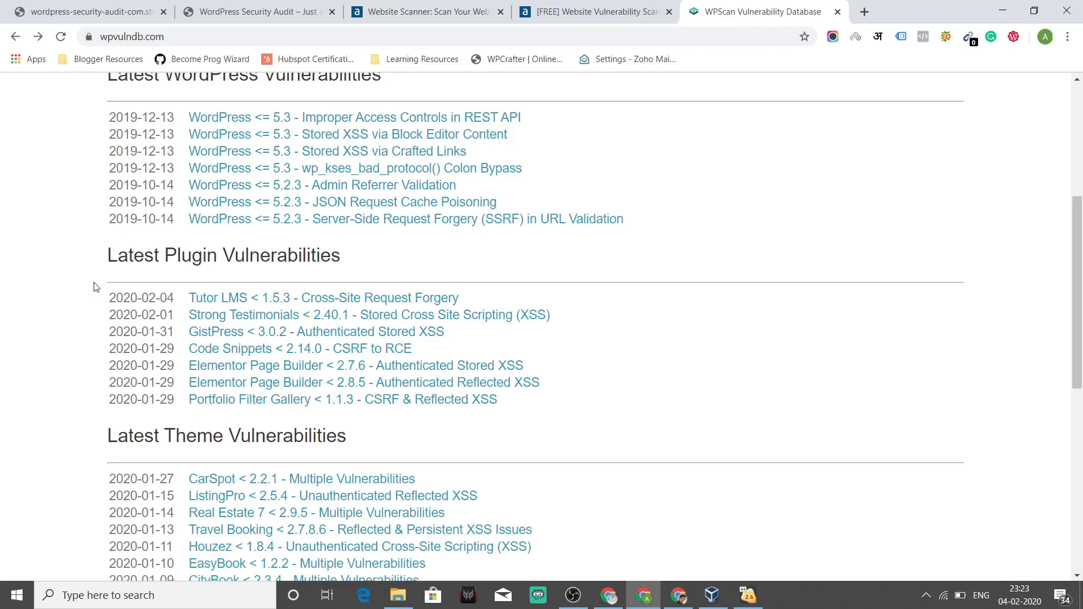
scroll(94, 287, "up", 1)
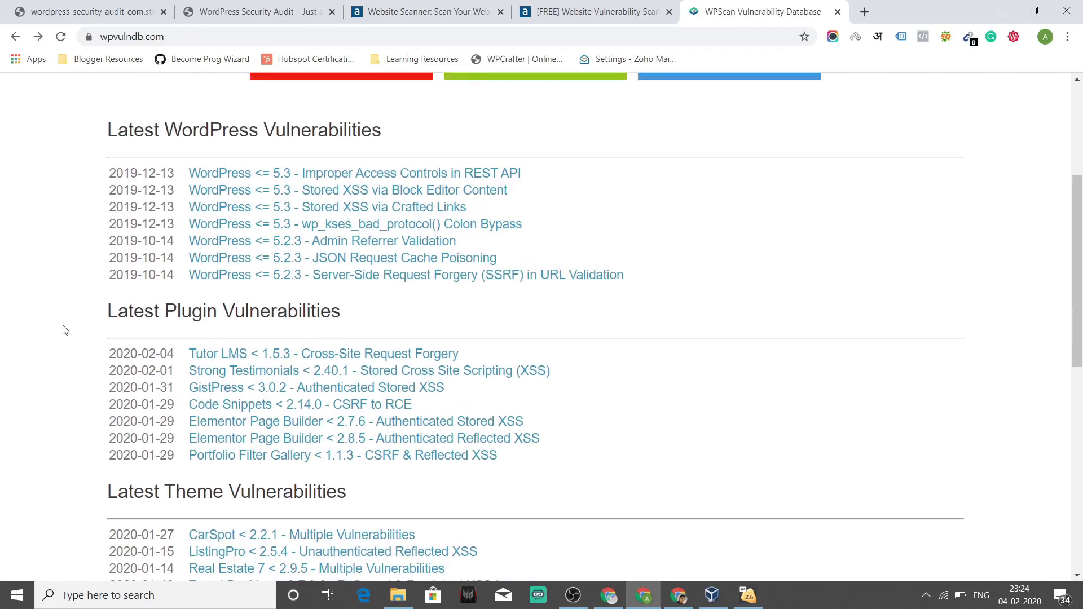
Search 'tutor lms wordpress' in a new tab and view the Tutor LMS plugin description
left_click(864, 12)
type("tutor lms word")
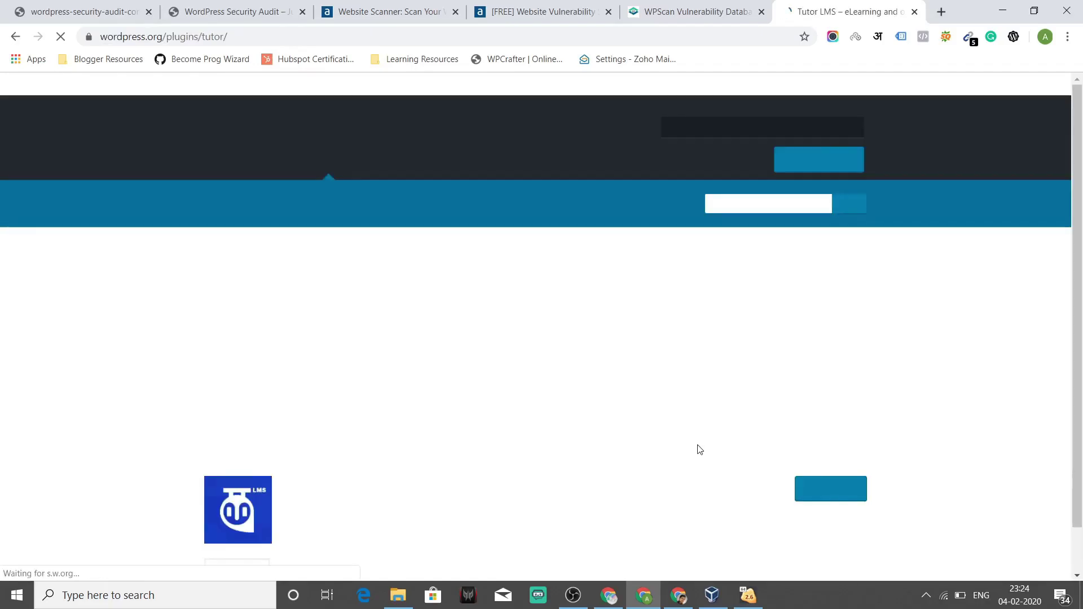
scroll(699, 449, "down", 4)
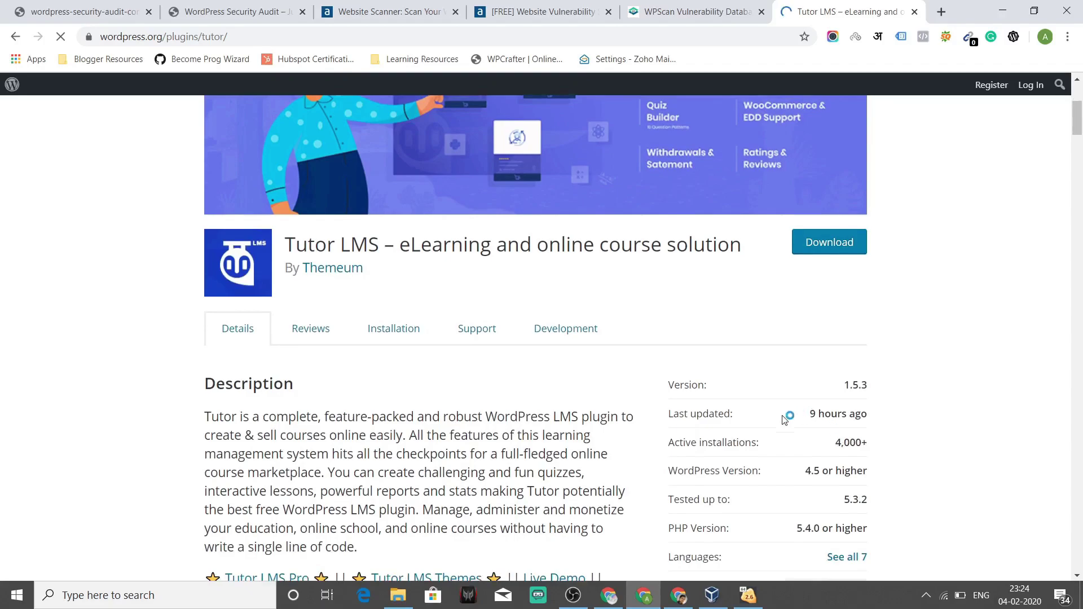
Bring Chrome's WordPress Security Audit tab to the front, showing the site's home page
left_click(698, 7)
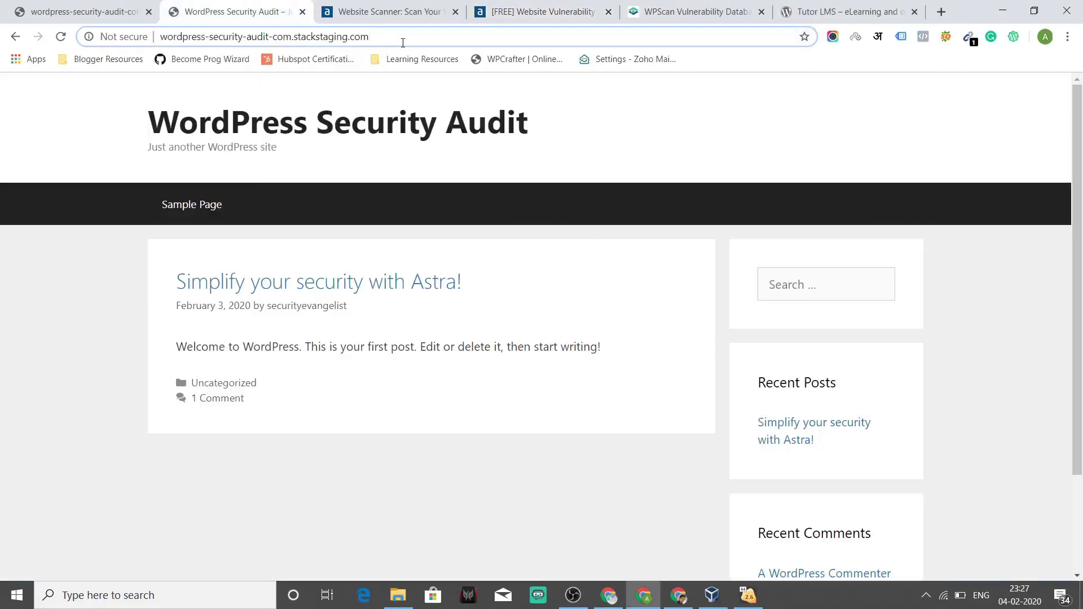
Load the site's /wp-login.php page and clear the autofilled saved credentials
type("/wp-")
key("Return")
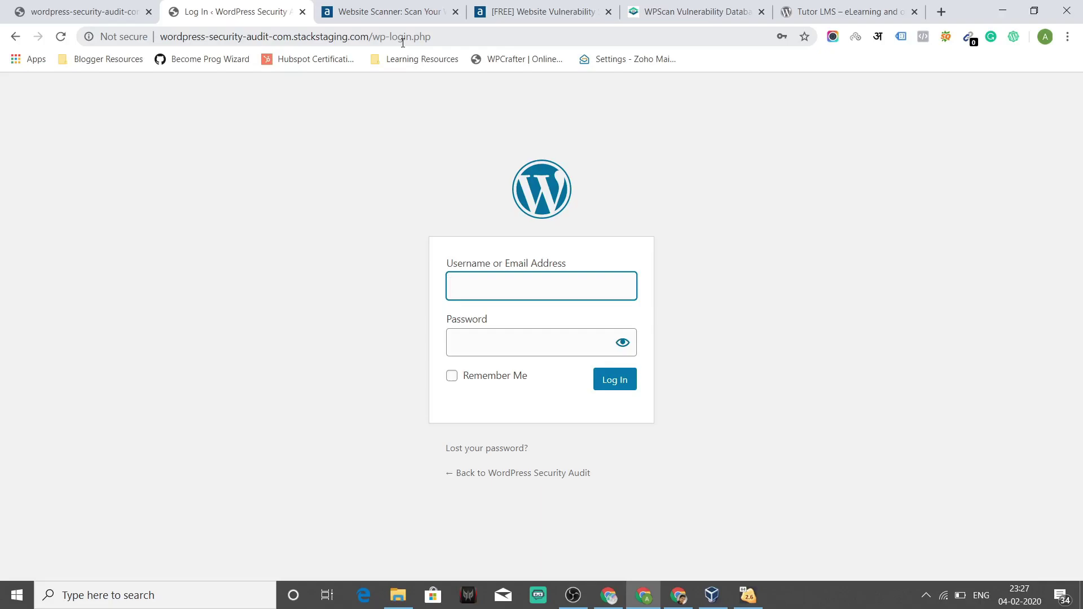
type("secu")
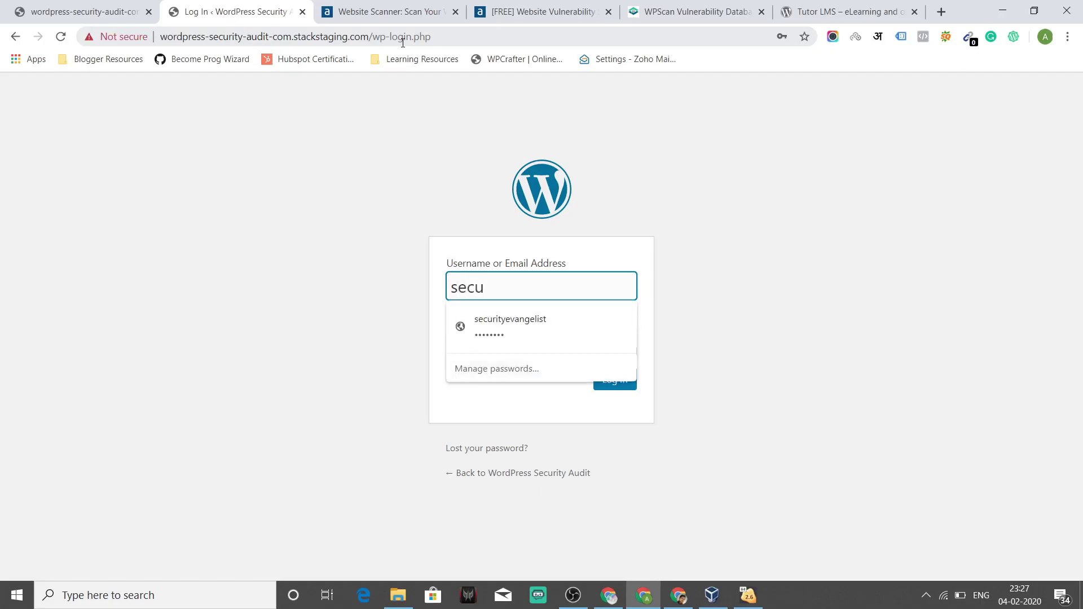
key("Down")
key("Return")
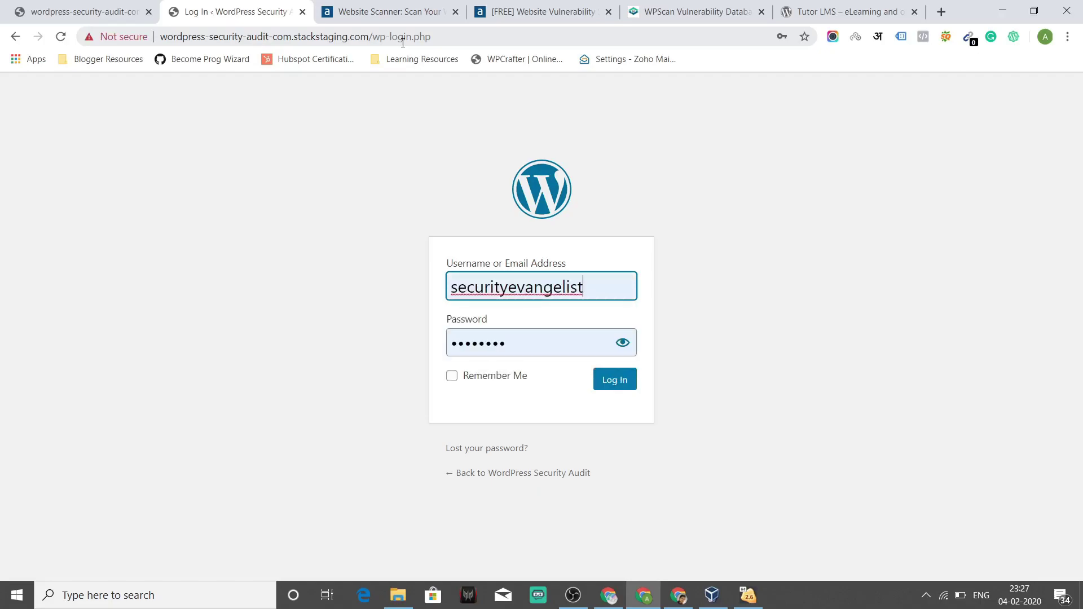
left_click(476, 334)
key("BackSpace")
key("BackSpace")
key("BackSpace")
key("BackSpace")
key("BackSpace")
key("BackSpace")
key("BackSpace")
key("BackSpace")
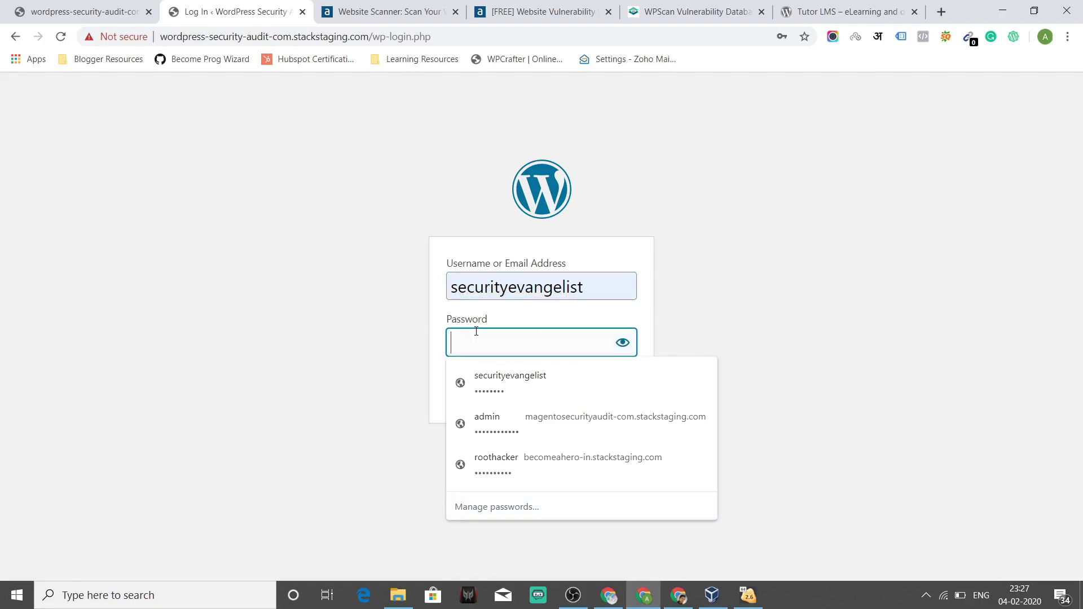
left_click(299, 333)
Restore the saved username, enter a wrong 11-character password and submit the login
left_click(590, 295)
key("ctrl+a")
key("BackSpace")
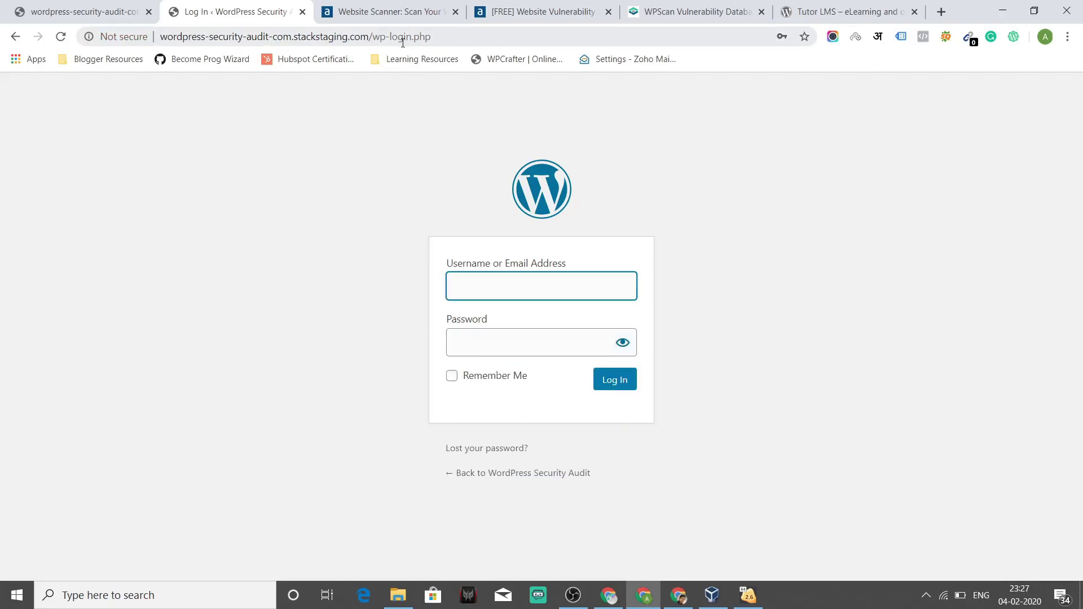
key("Down")
left_click(396, 299)
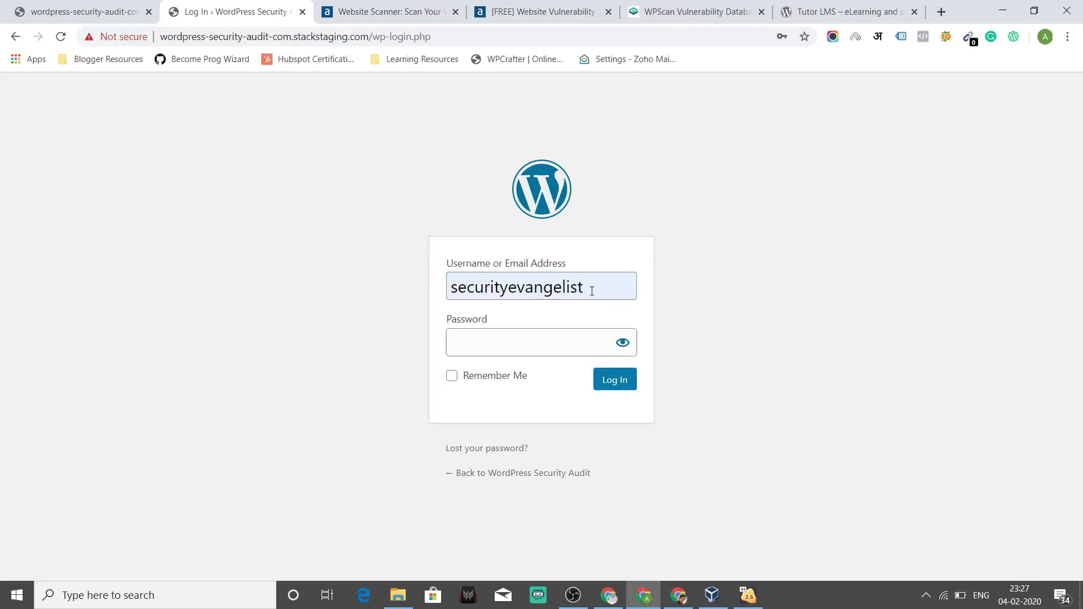
left_click(507, 336)
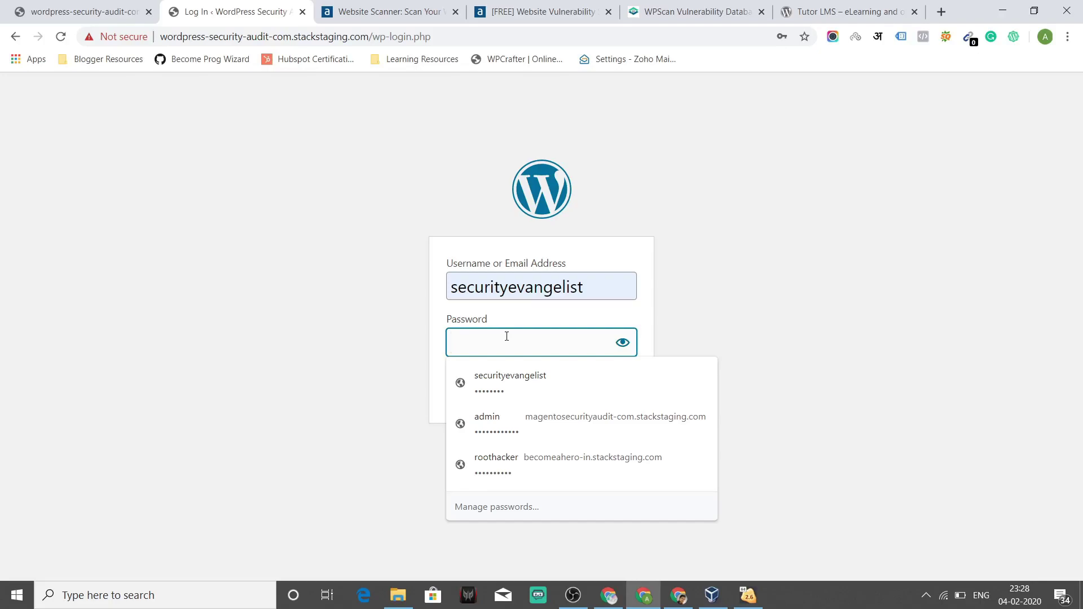
type("•••••••••••")
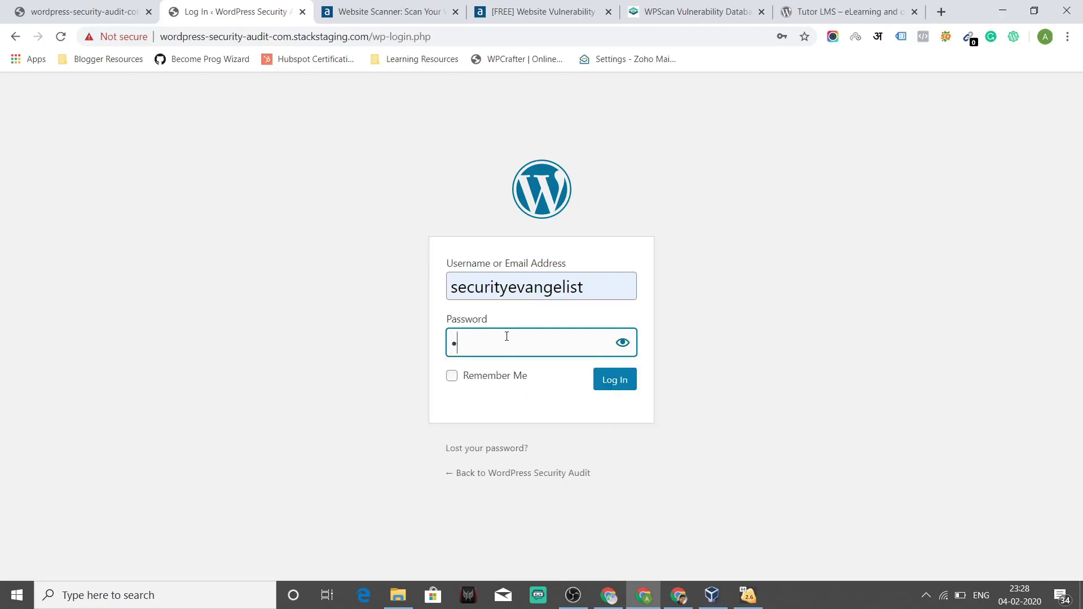
key("Return")
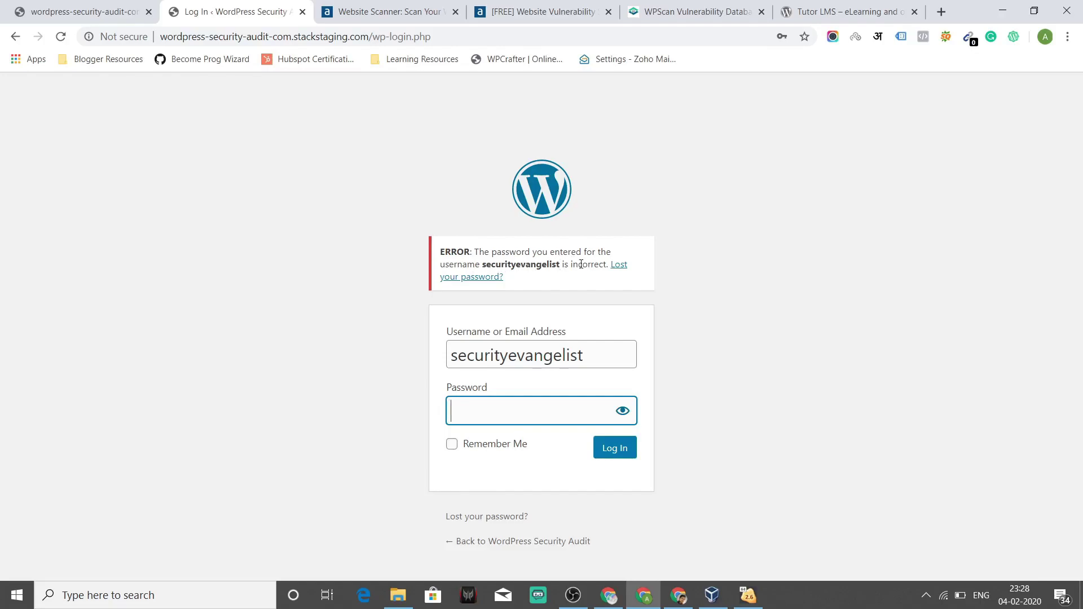
Highlight the confirmed username in the error, focus the password field, then switch to the slides
double_click(539, 263)
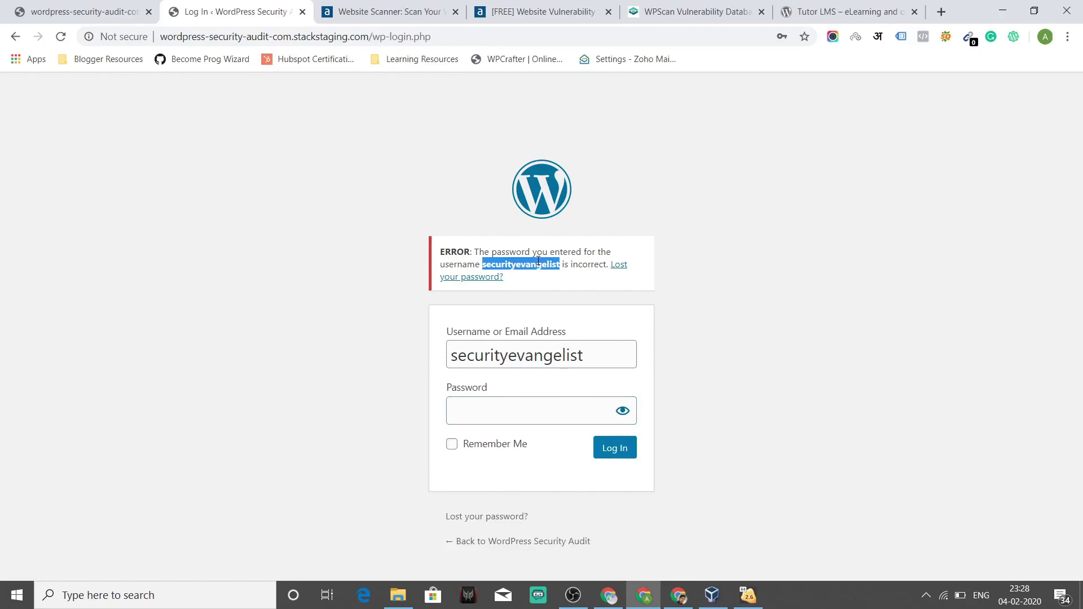
left_click(532, 414)
left_click(372, 418)
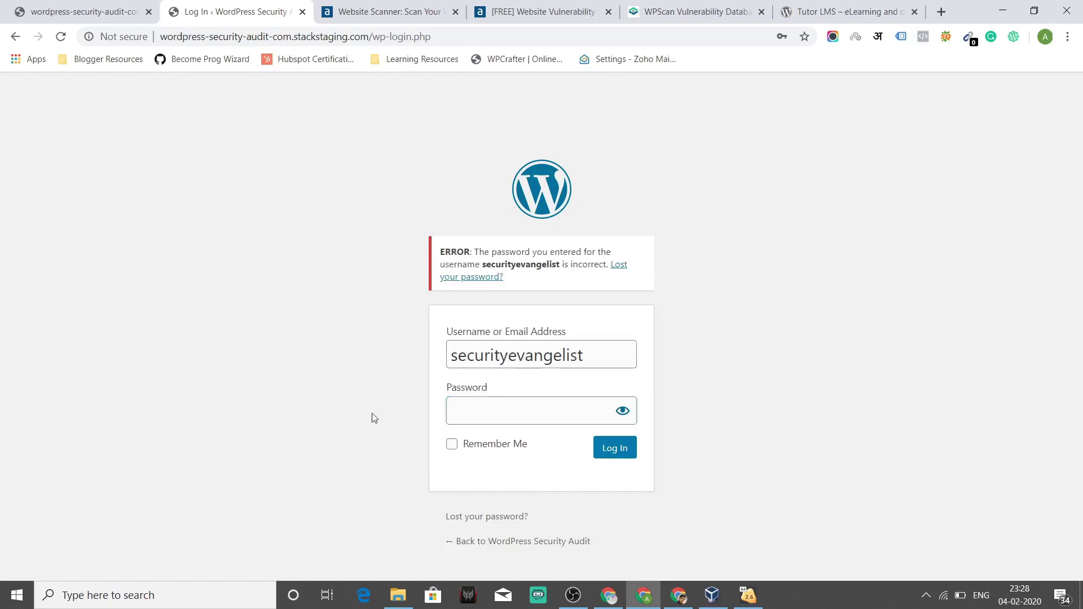
left_click(496, 403)
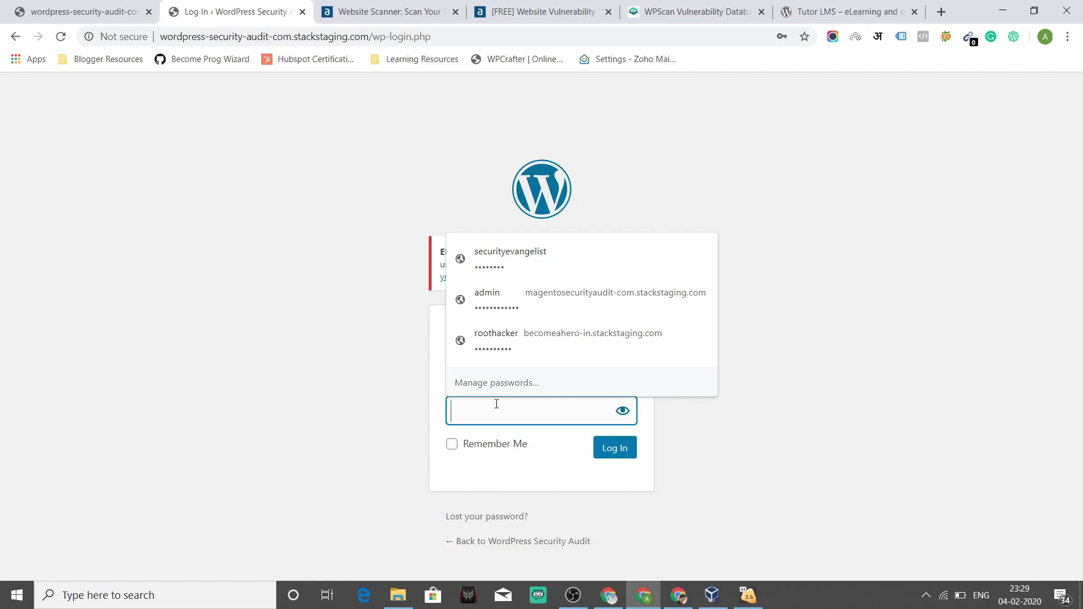
key("alt+Tab")
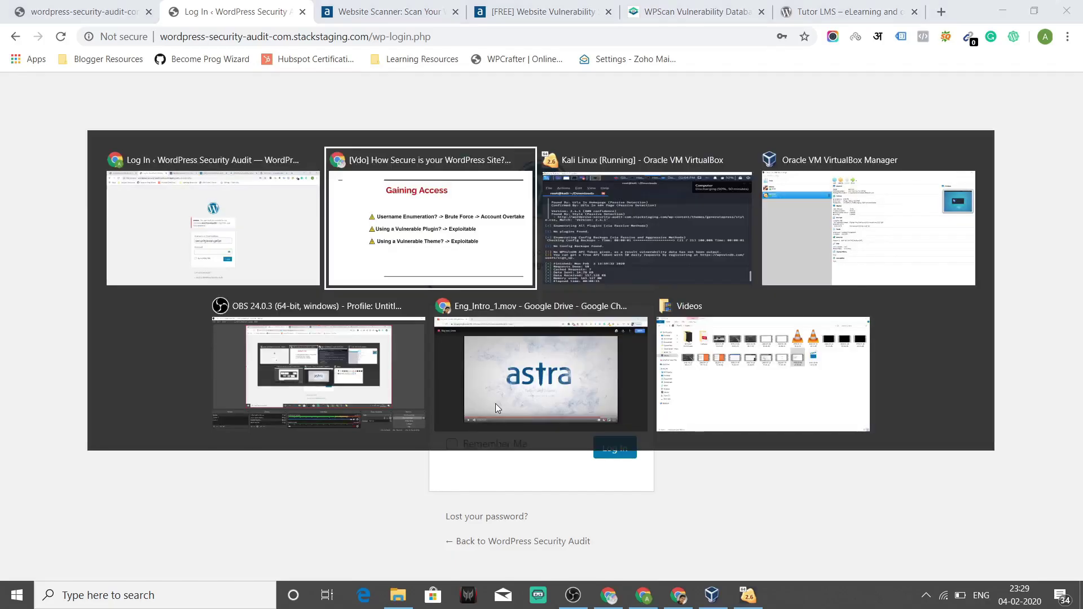
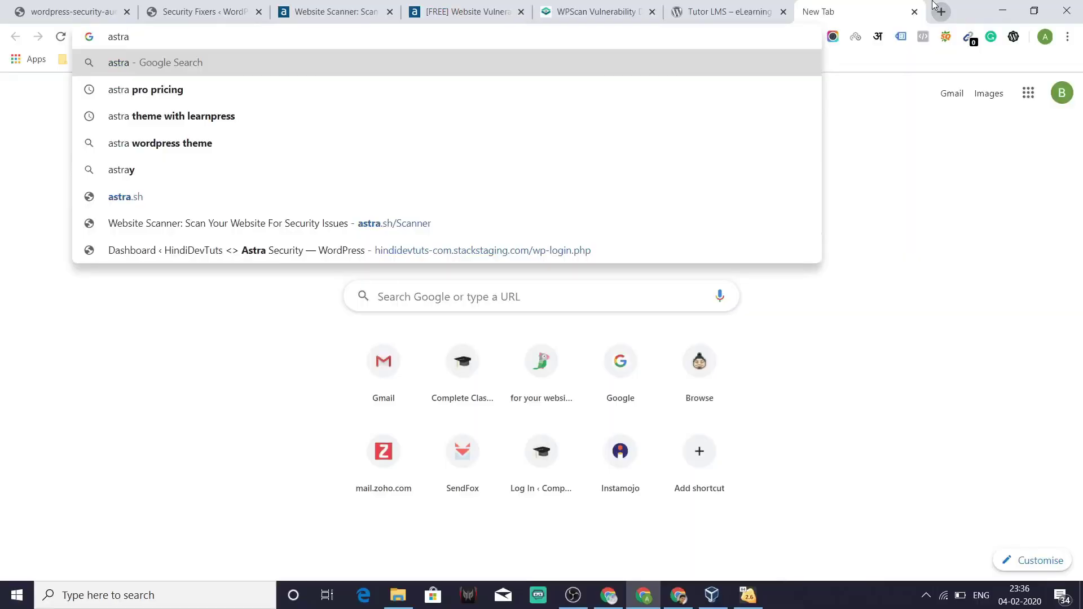
Go to the astra.sh/wps short link to load Astra's WordPress security course page
type(".sh")
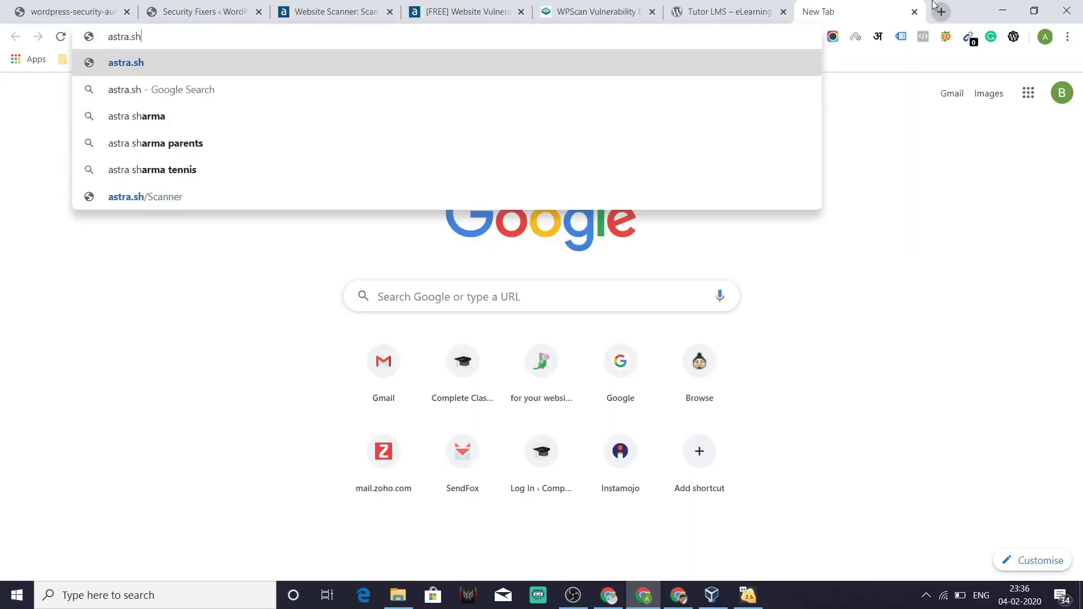
type("/wps")
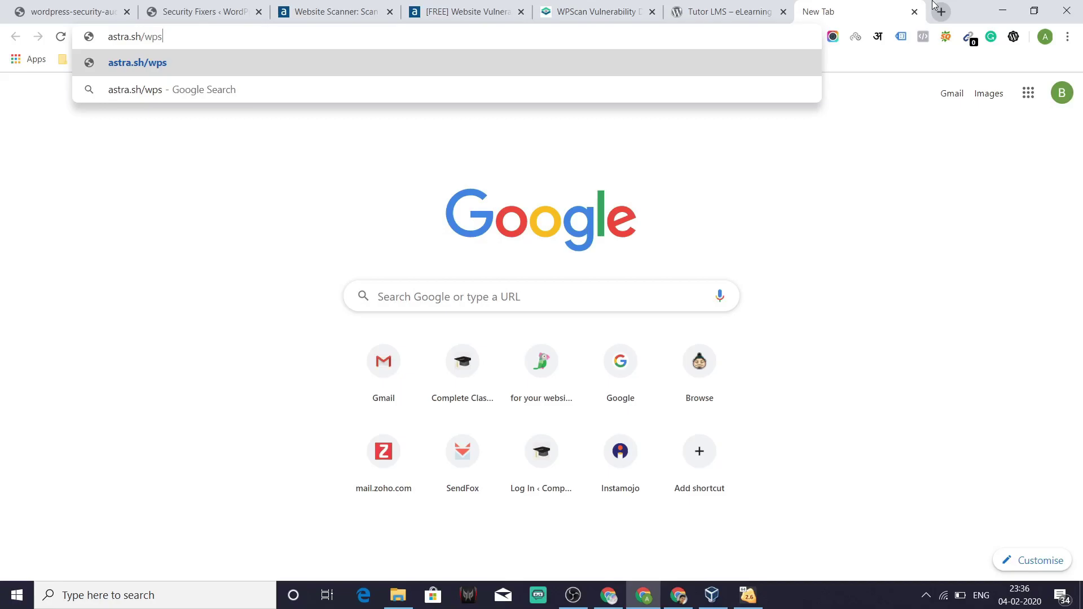
key("Return")
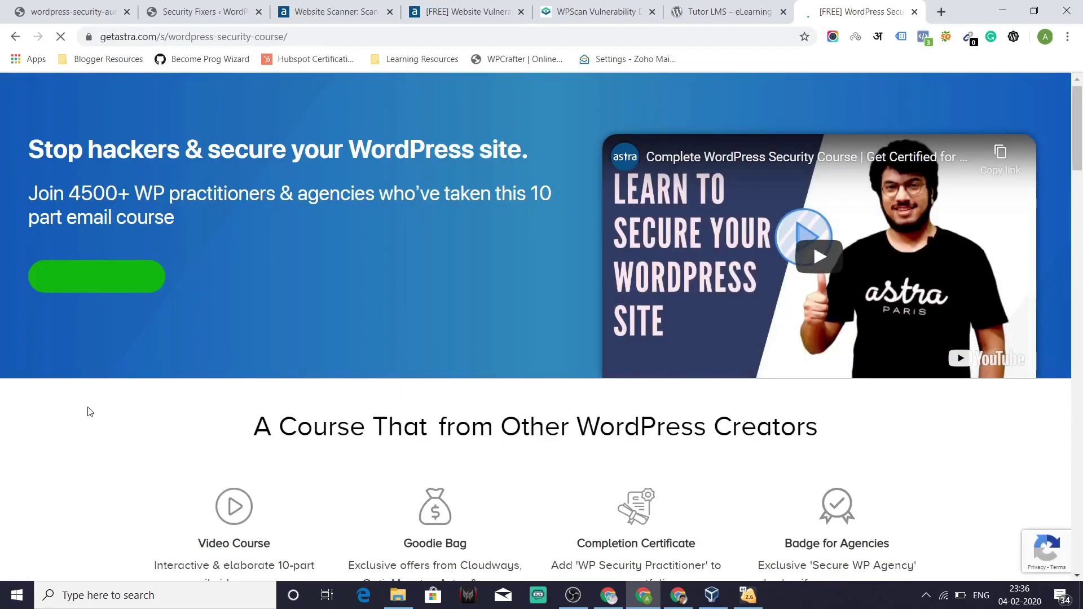
Skim the course page, then choose ENROLL FOR FREE to show the first name and email form
scroll(87, 412, "down", 2)
scroll(270, 347, "down", 1)
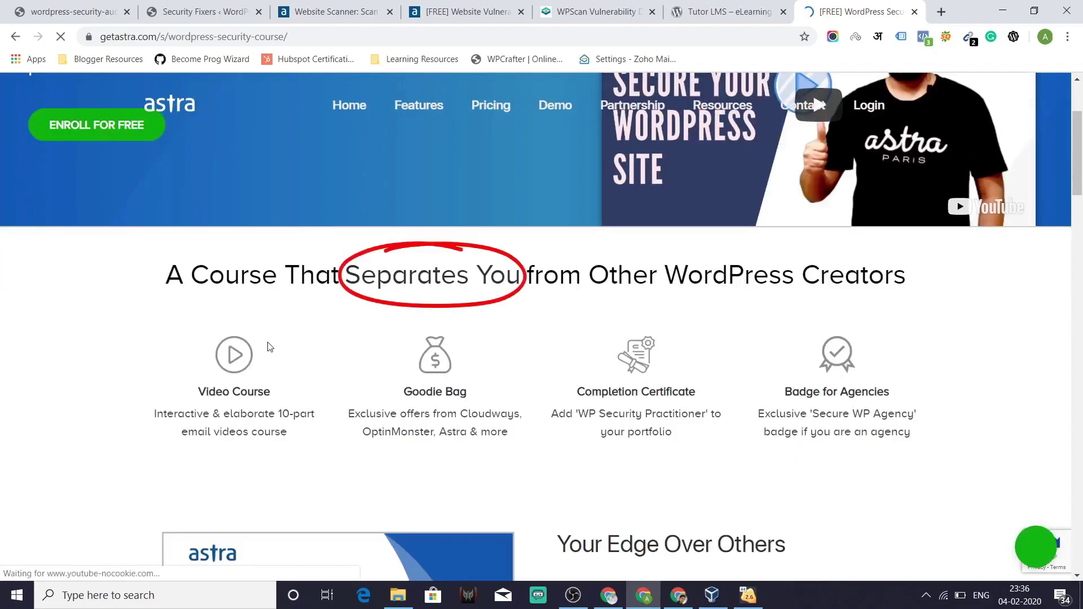
scroll(162, 383, "down", 4)
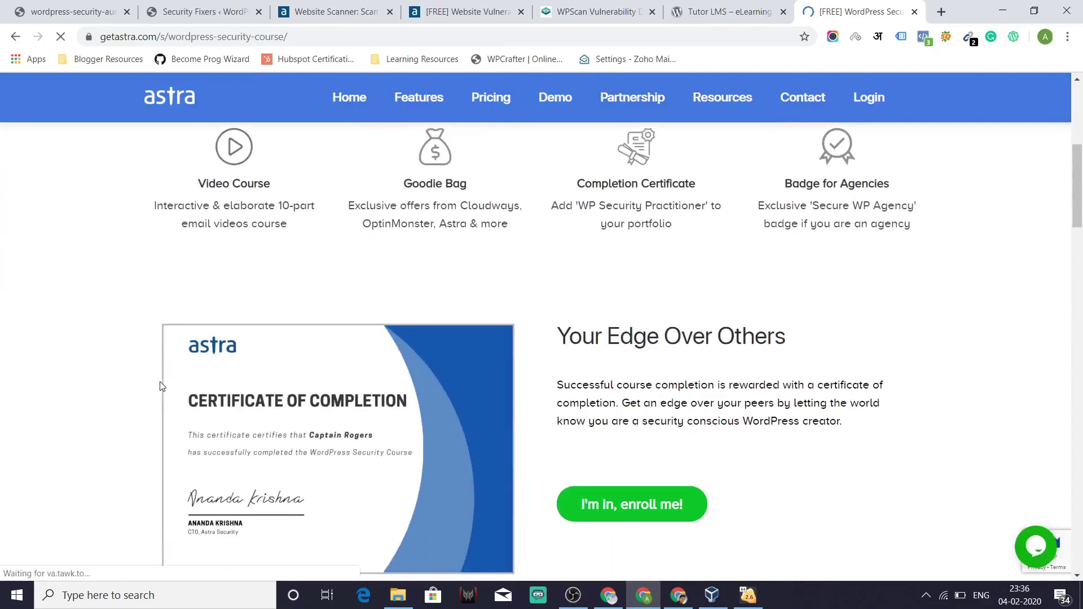
scroll(161, 386, "down", 5)
scroll(162, 386, "up", 12)
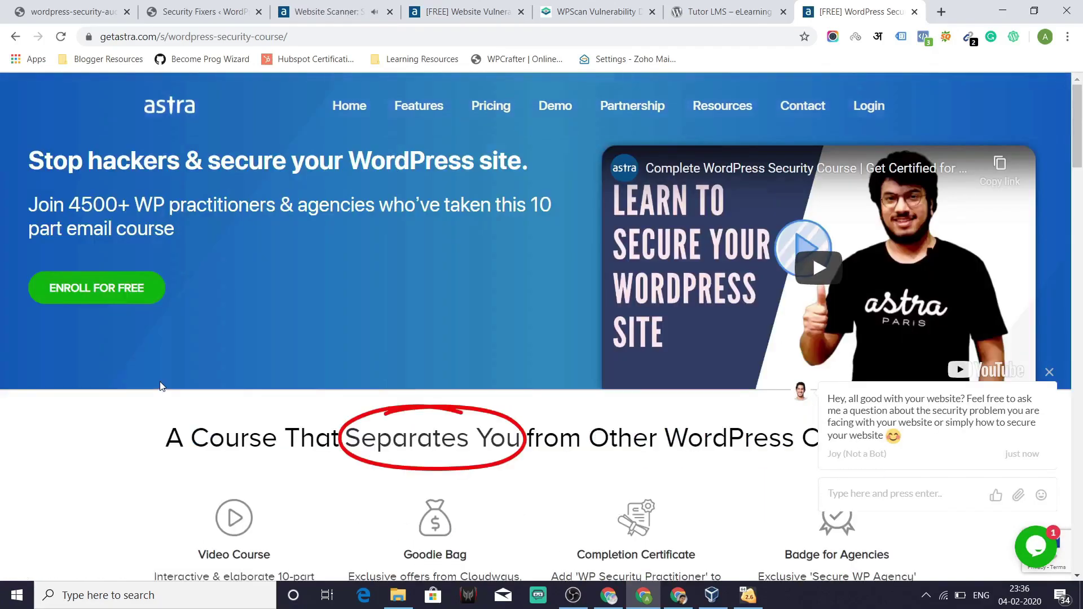
left_click(88, 292)
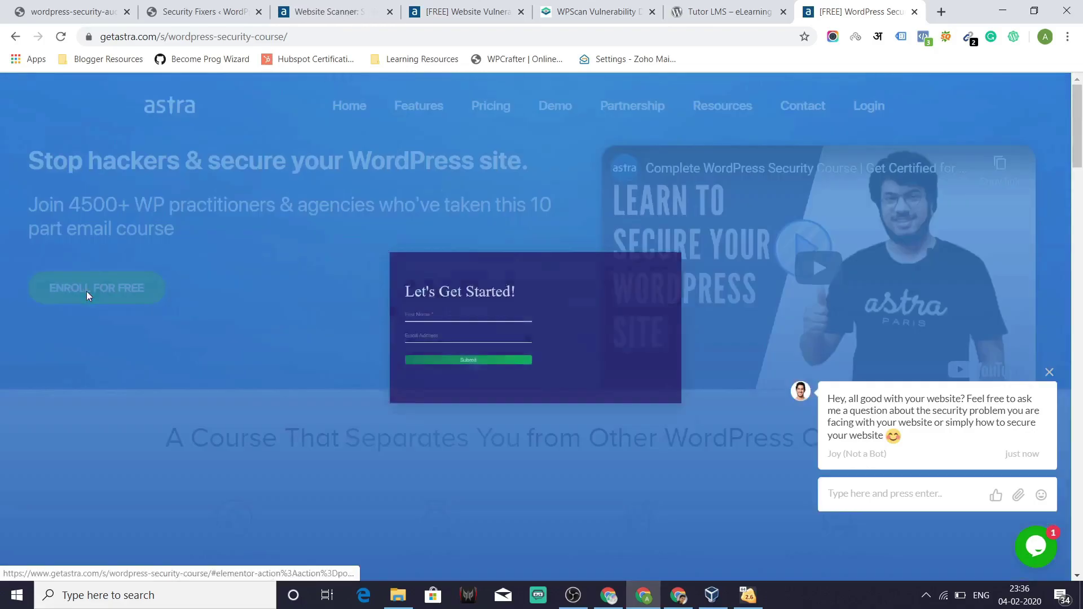